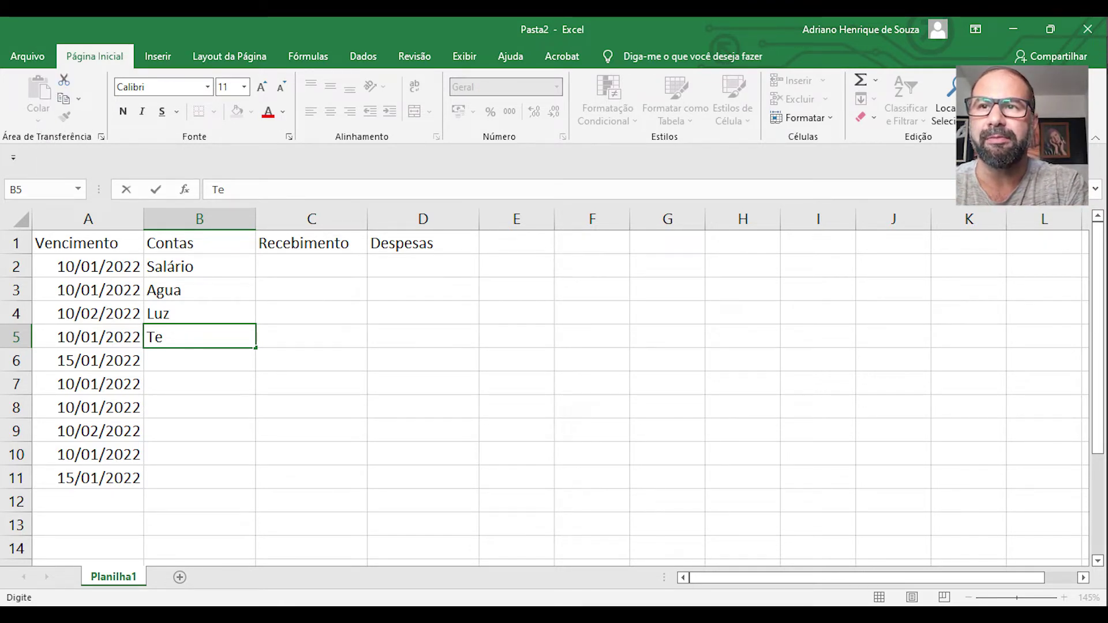
- Finish typing Telefone in the Contas column beside its due date
type("lefone")
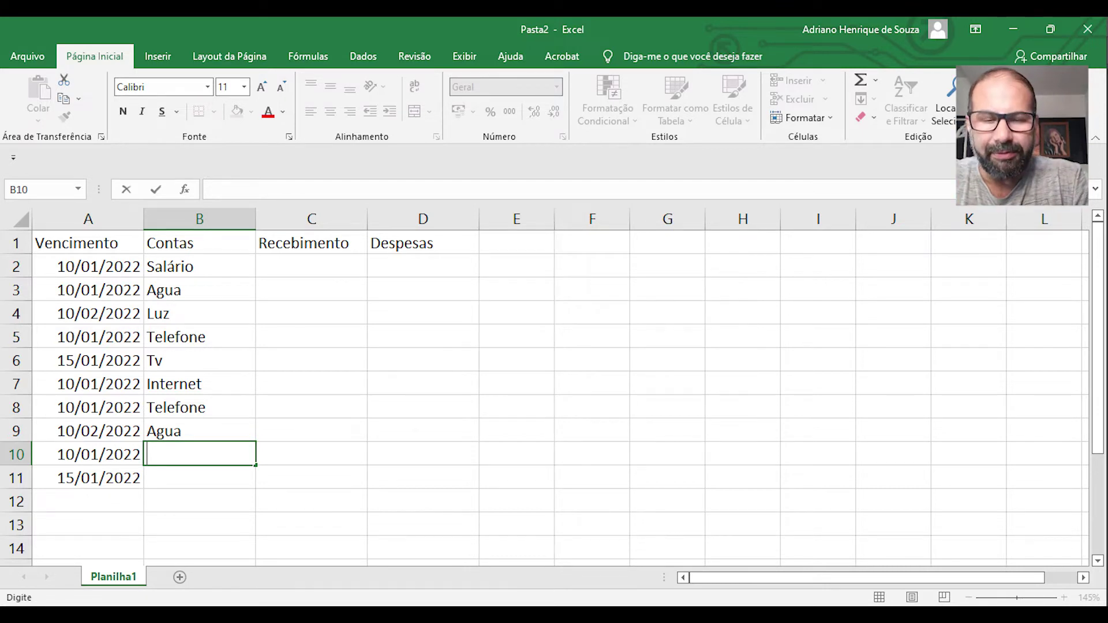
- Enter the 2500 and 500 incomes and begin the negative expenses, undoing a stray zero
left_click(311, 361)
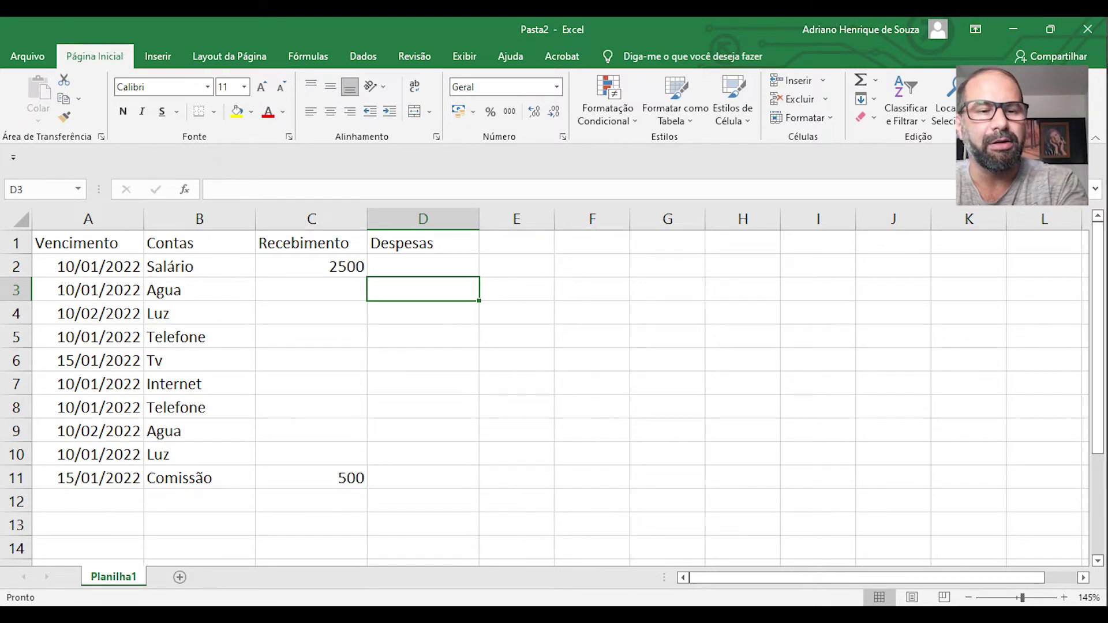
type("0")
key("Return")
key("ctrl+z")
type("=")
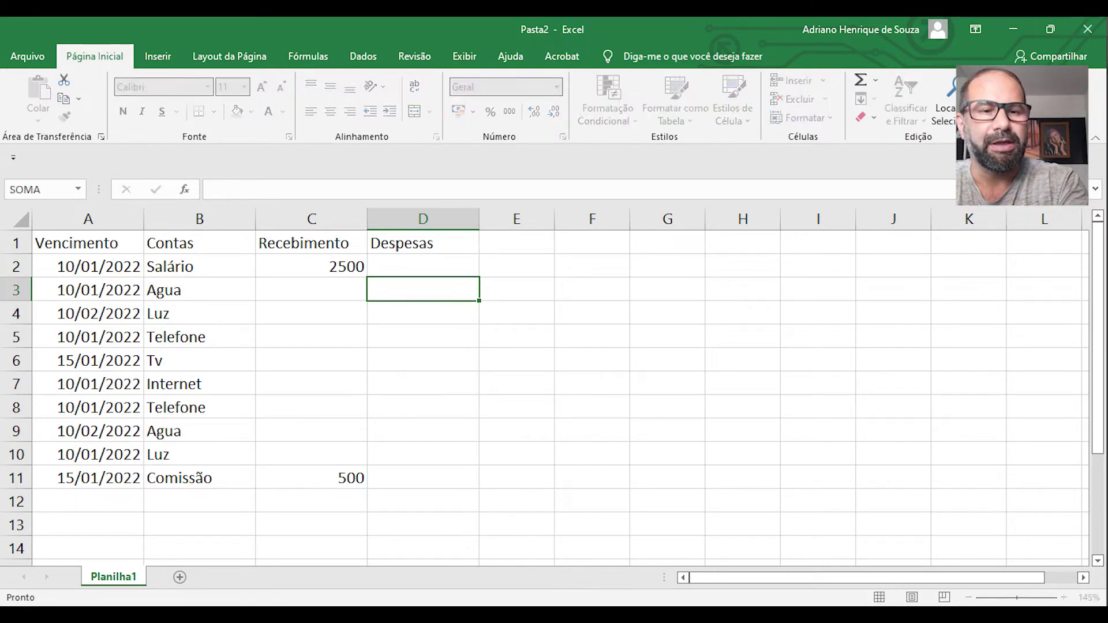
key("Escape")
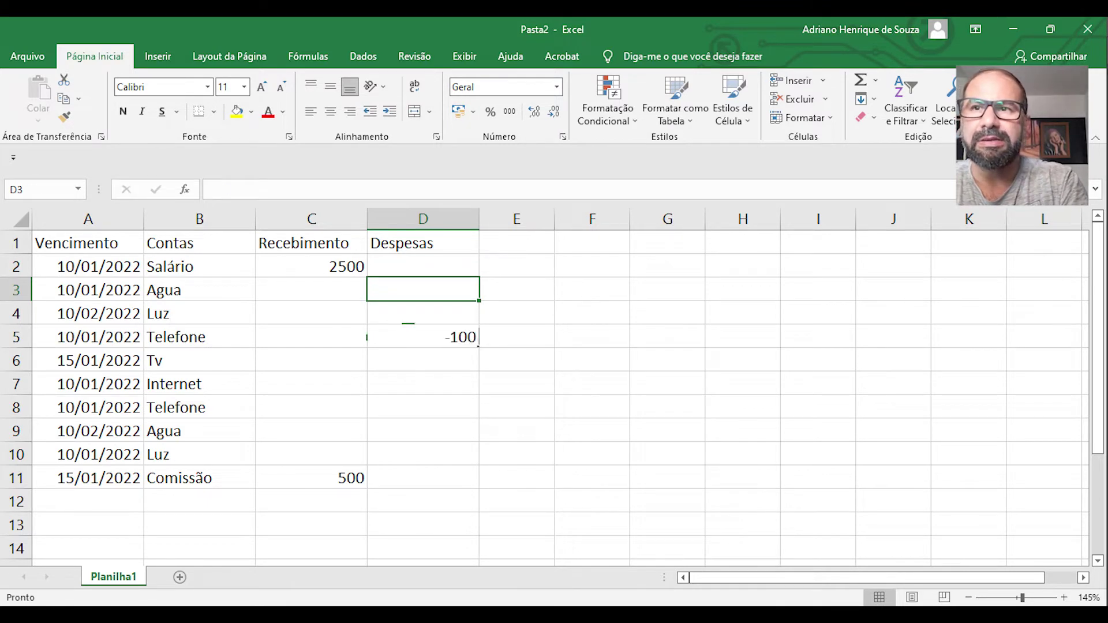
- Finish the Luz expense at -150 and make the A1:D1 headers bold
type("50")
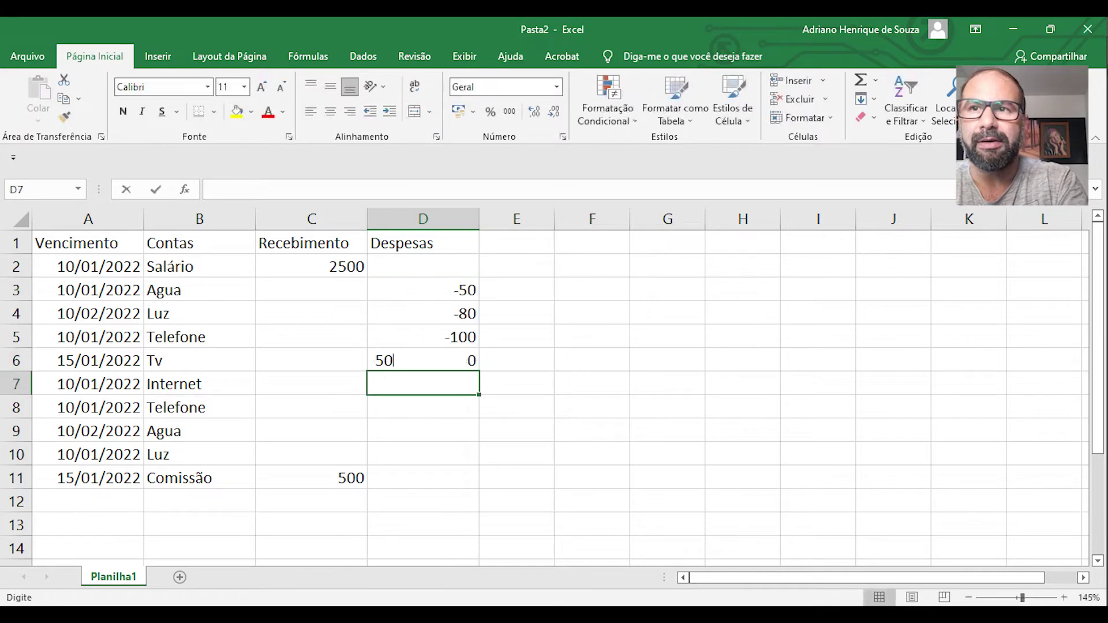
key("Return")
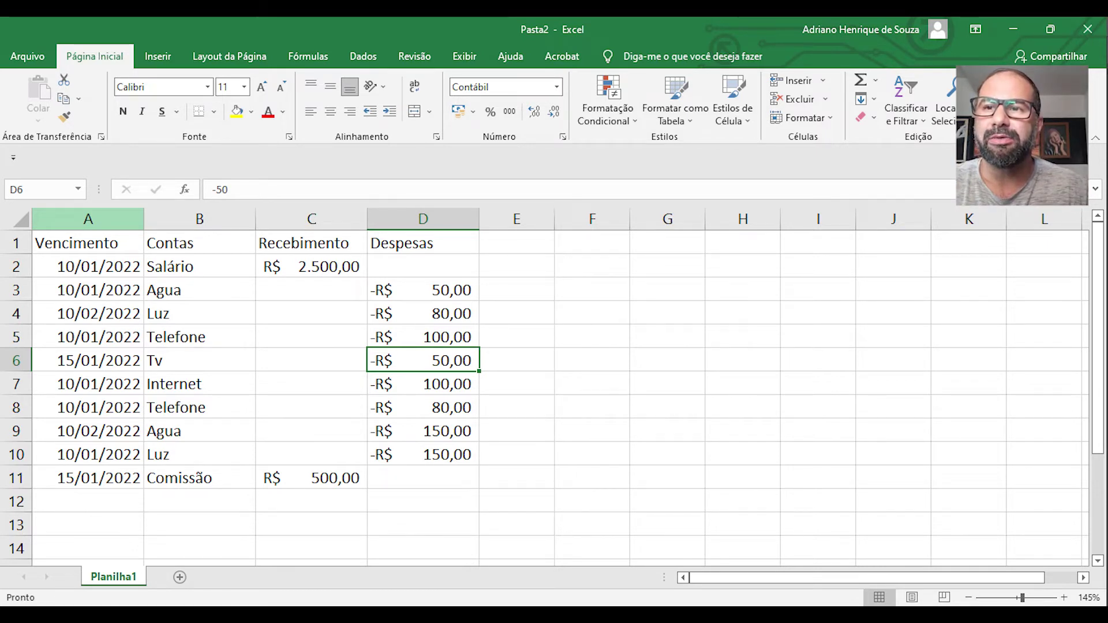
left_click_drag(87, 243, 423, 243)
key("ctrl+n")
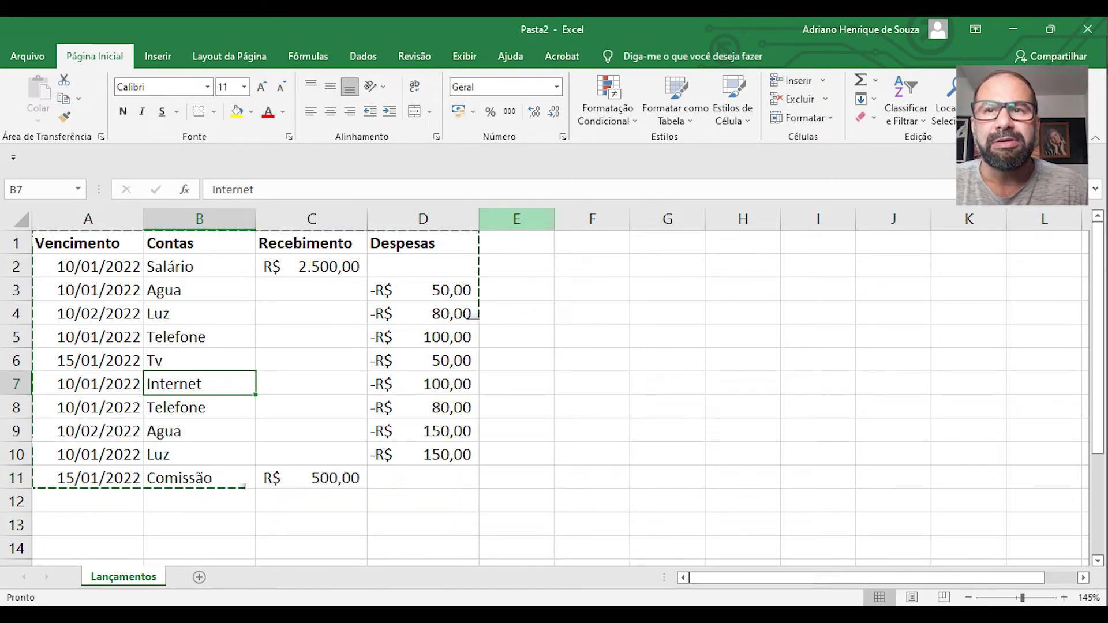
- Start a PivotTable using Lançamentos columns A to D as the source range
key("alt+n+v")
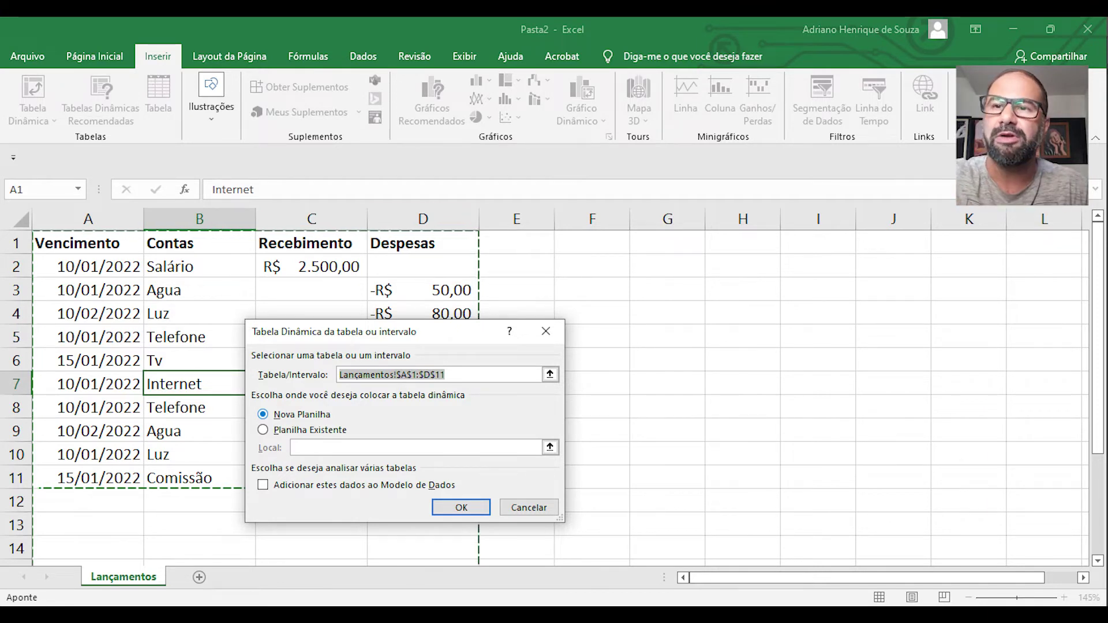
left_click_drag(88, 219, 423, 219)
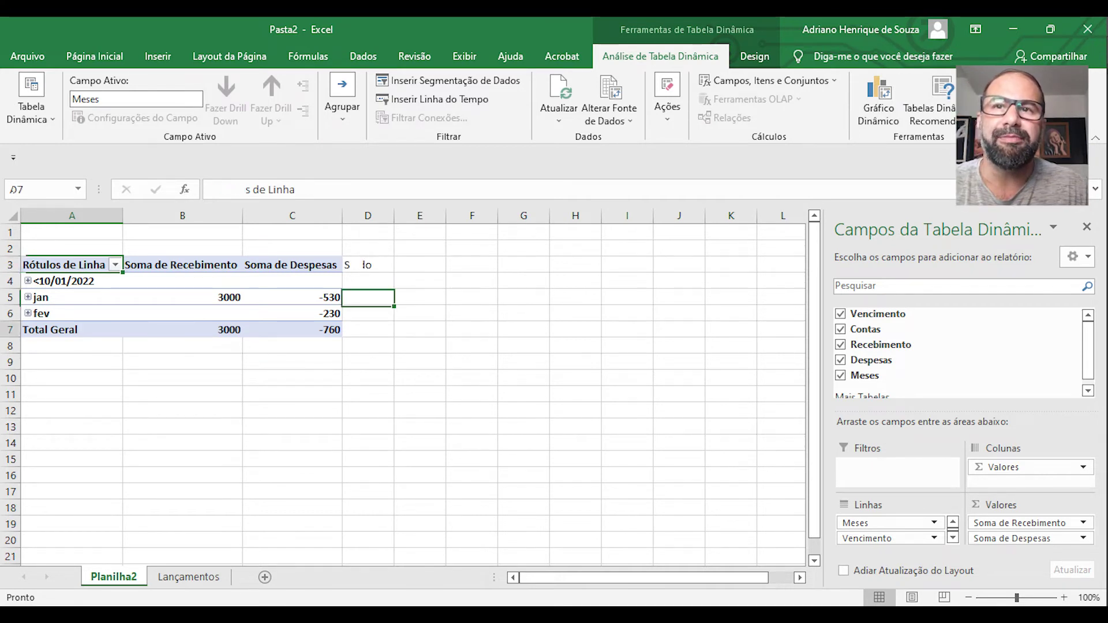
- Enter a Saldo formula adding the total Recebimento and Despesas cells, then undo the currency formatting
type("=")
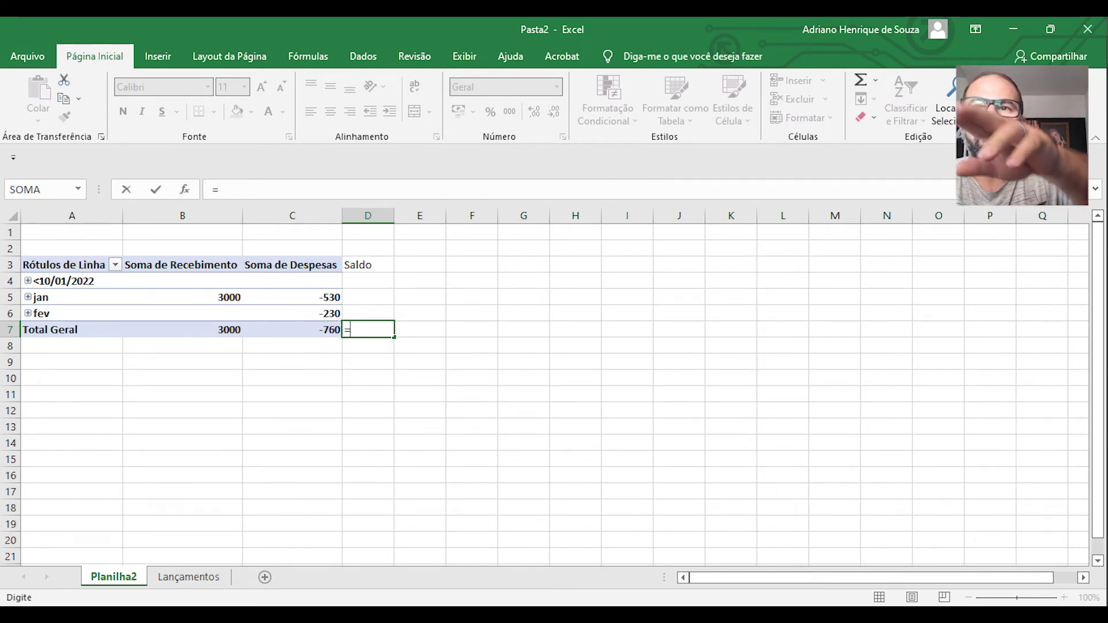
left_click(183, 329)
type("+")
left_click(293, 329)
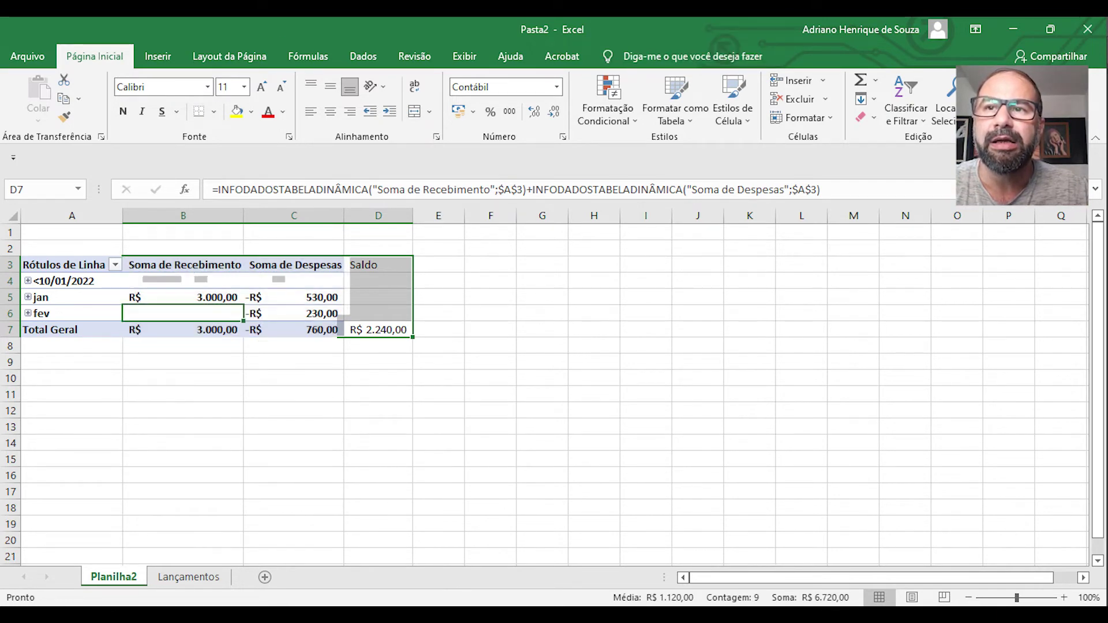
key("ctrl+z")
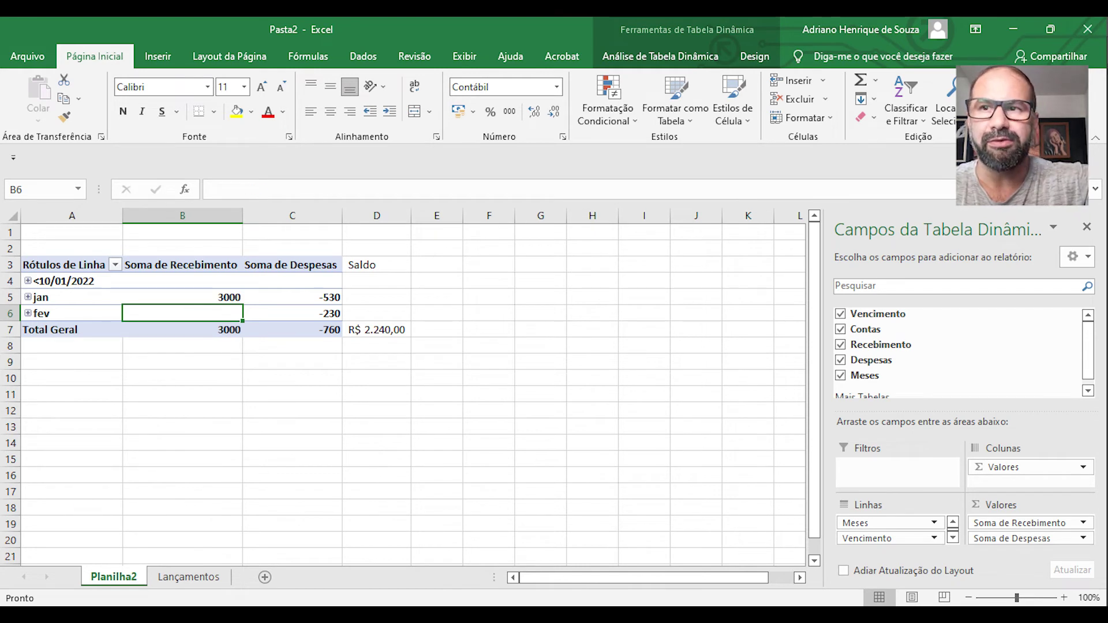
- Rename the summary sheet Resumo and refresh the pivot so February shows 2500 received
type("rio")
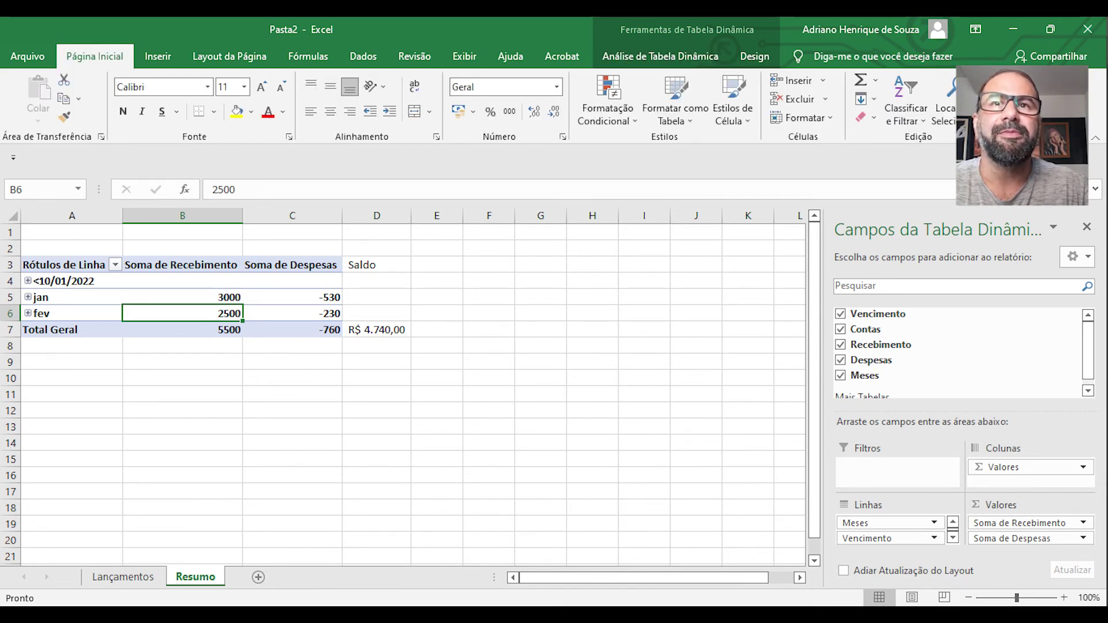
left_click(72, 297)
left_click(660, 56)
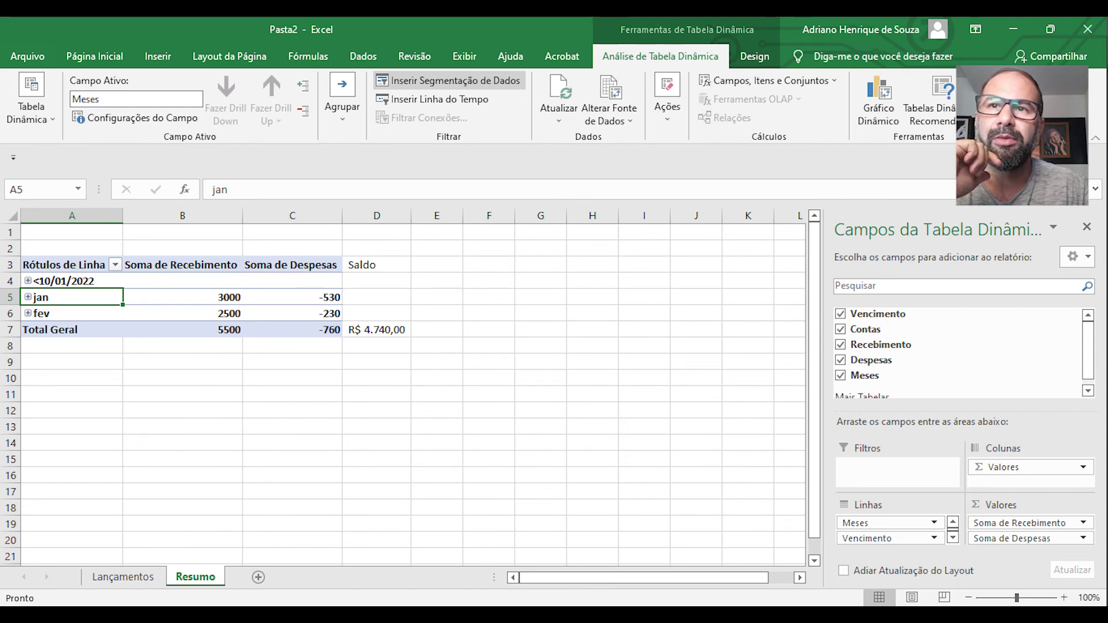
- Insert Vencimento and Contas slicers and filter the pivot to Comissão, showing 500
left_click(449, 80)
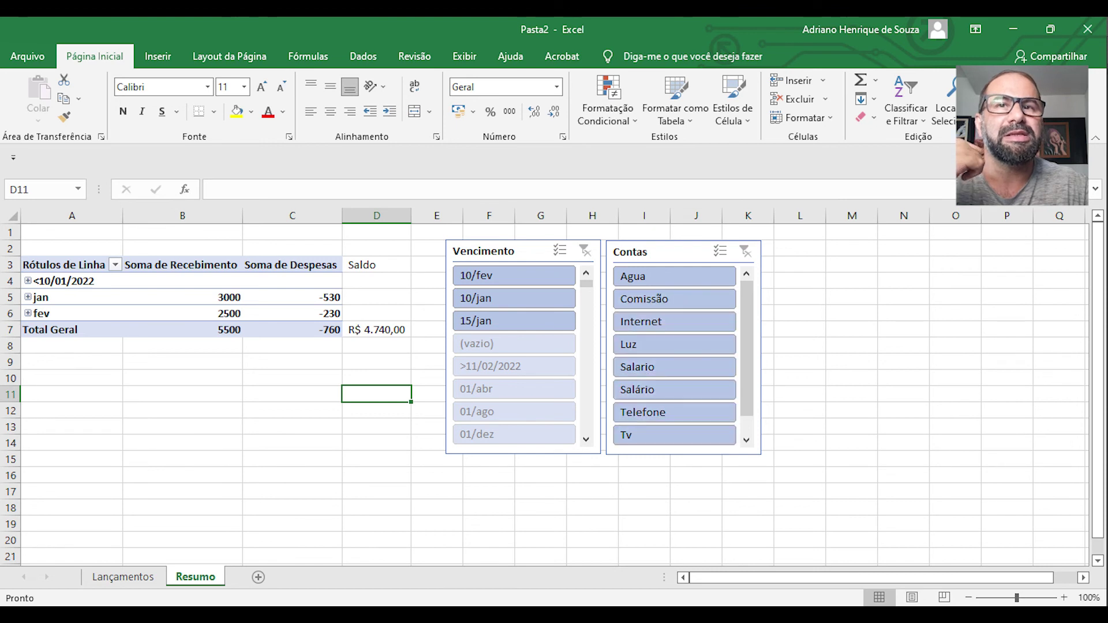
left_click(674, 299)
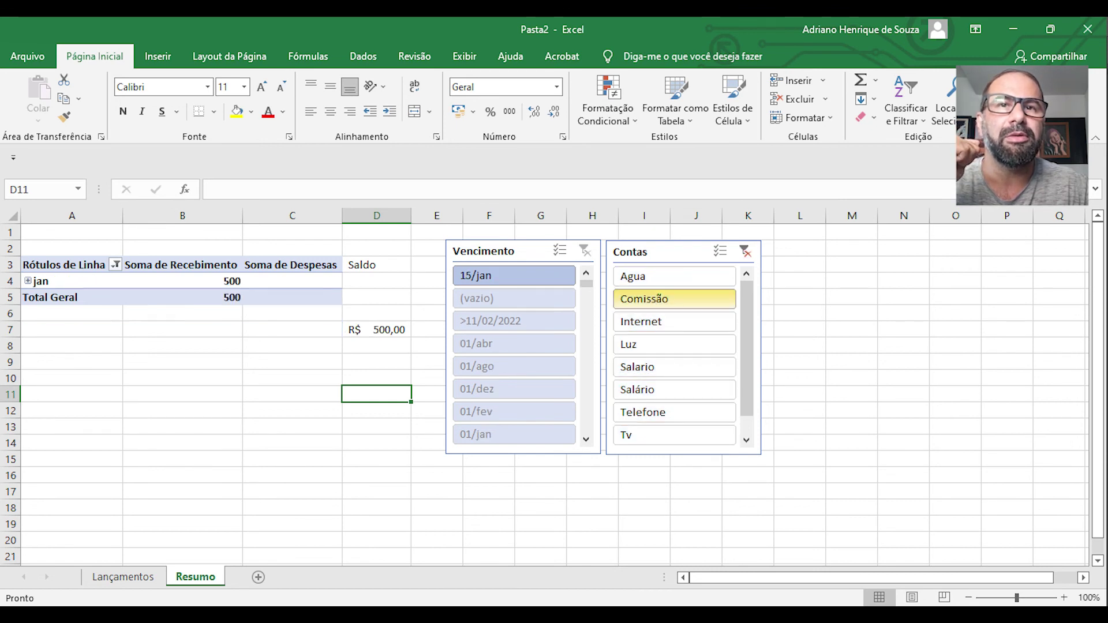